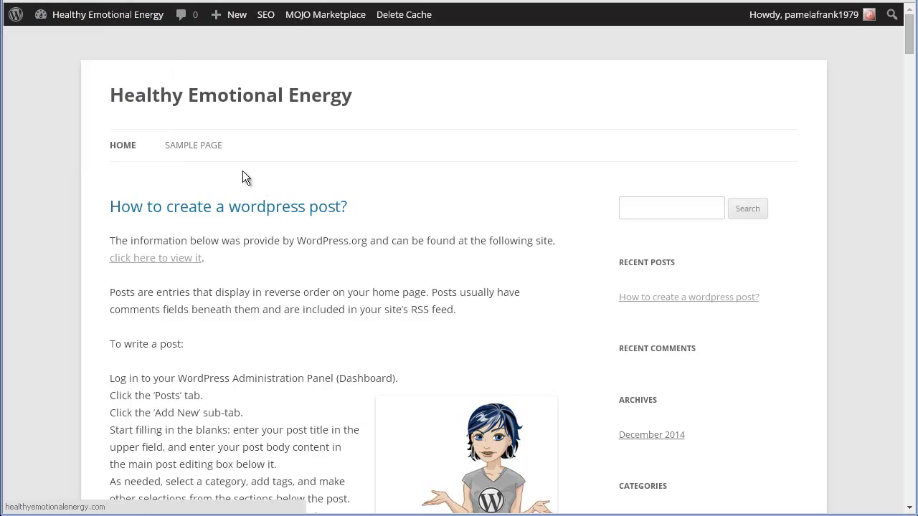
Step: Go from the live site to the administration dashboard and open the menu editor
mouse_move(119, 18)
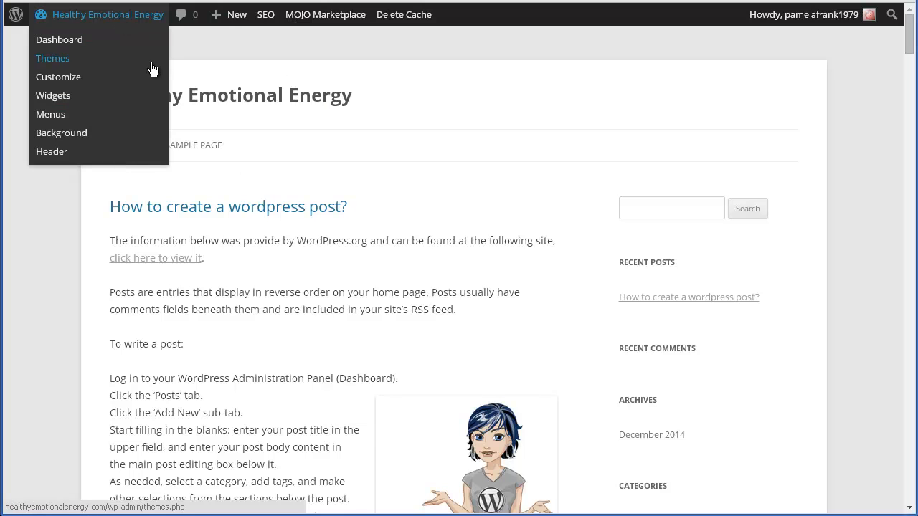
left_click(56, 22)
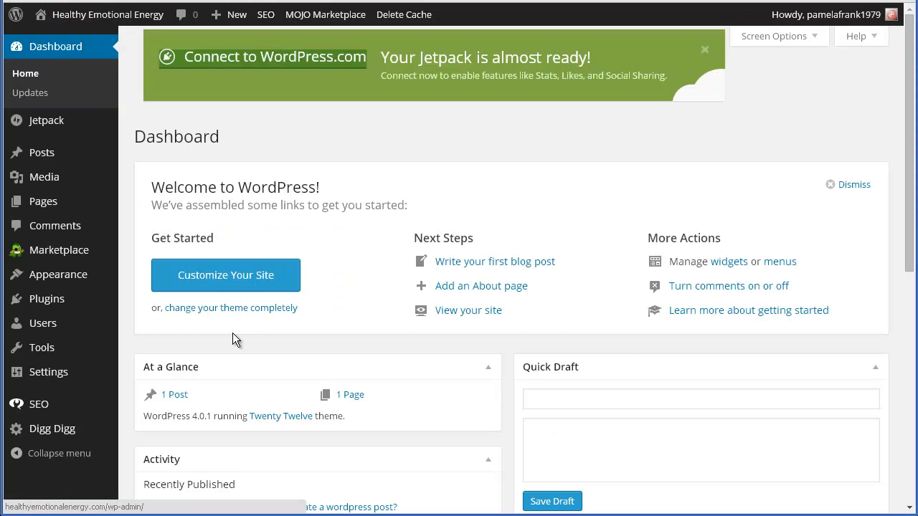
left_click(198, 362)
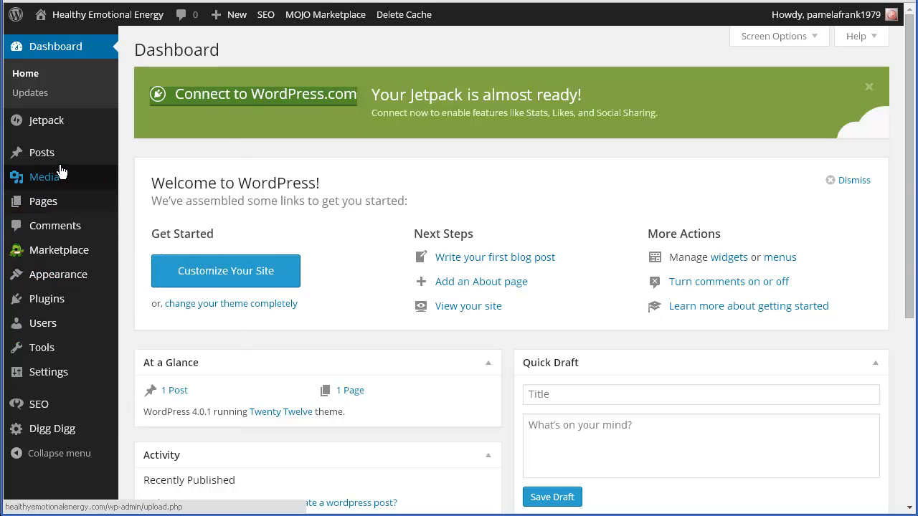
mouse_move(61, 157)
mouse_move(61, 280)
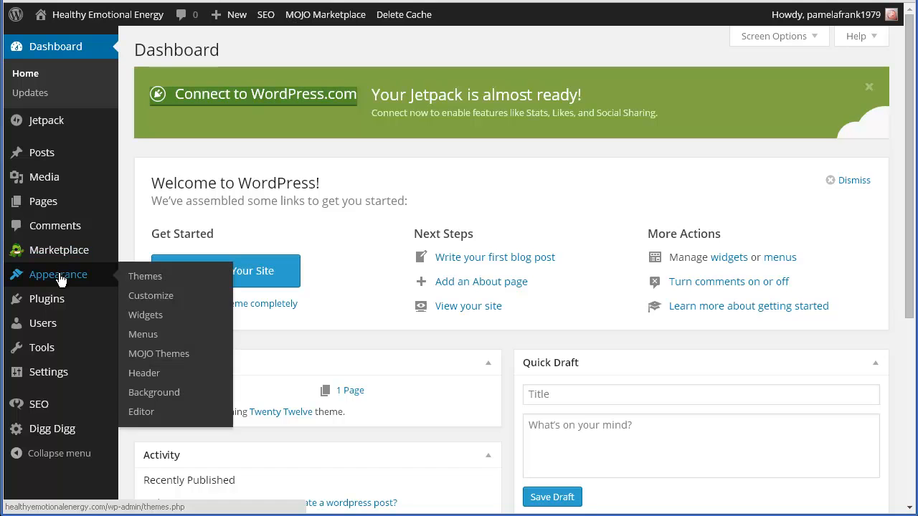
left_click(160, 338)
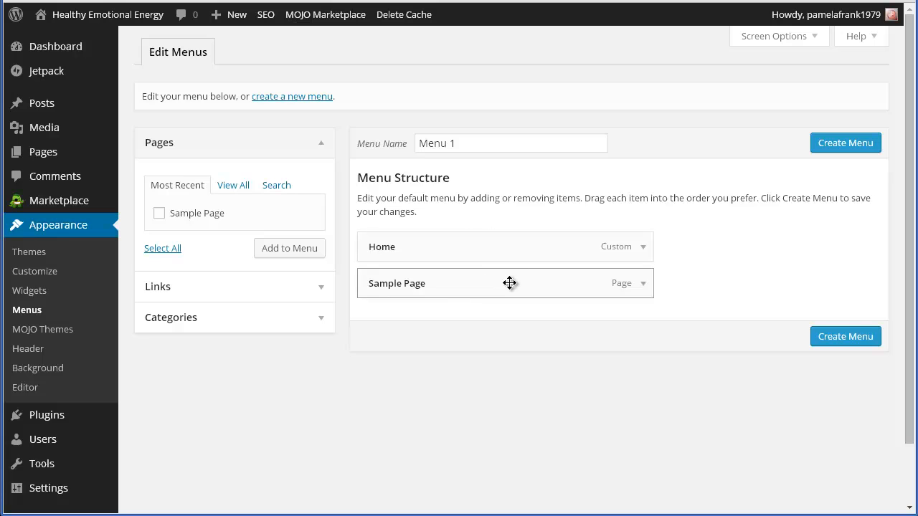
Step: Name the new navigation menu Main Menu and create it
left_click_drag(492, 144, 340, 137)
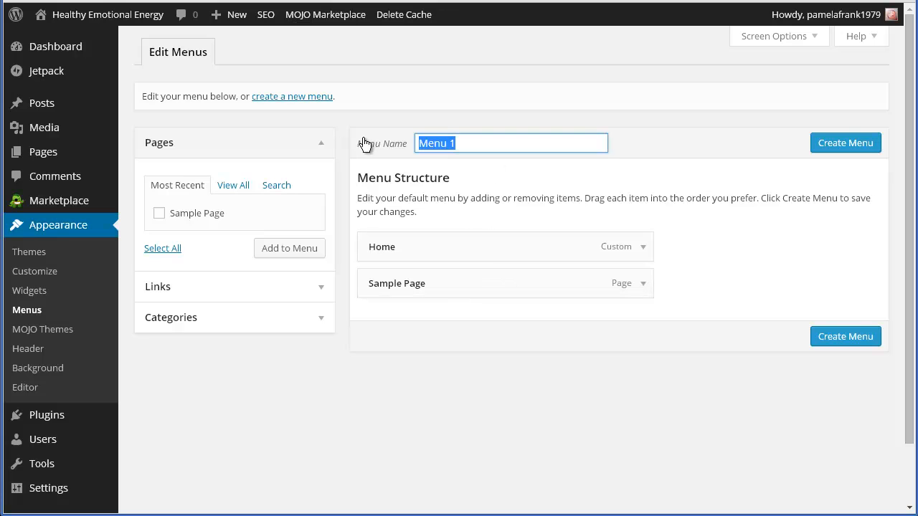
type("Main Menu")
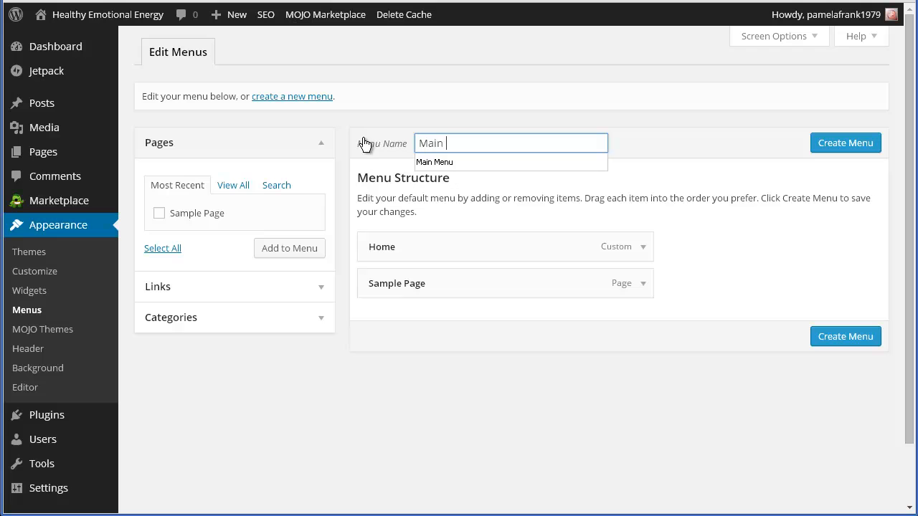
left_click(830, 150)
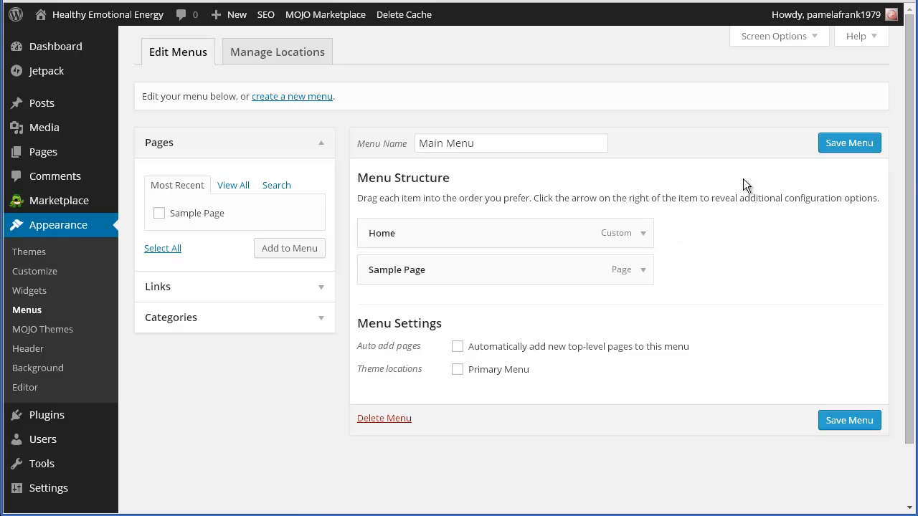
Step: Assign Main Menu to the theme's Primary Menu location and save the change
left_click(265, 61)
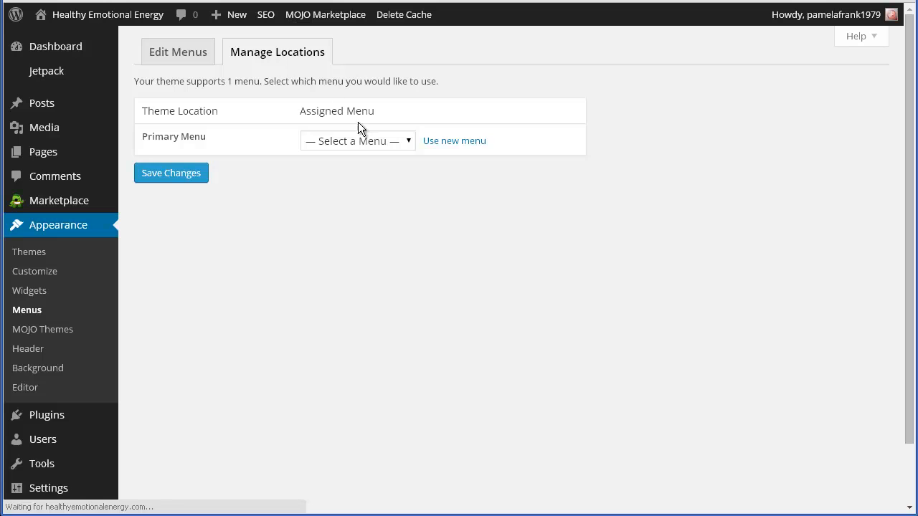
left_click(407, 141)
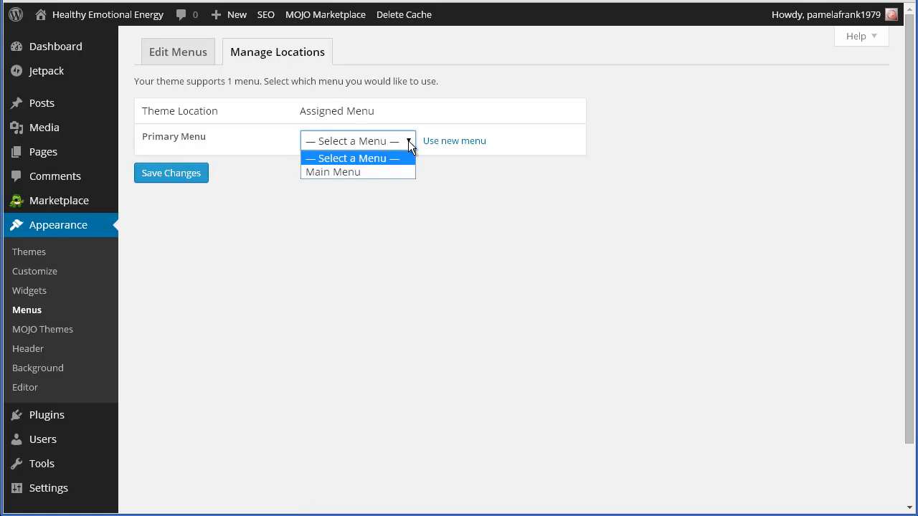
left_click(364, 173)
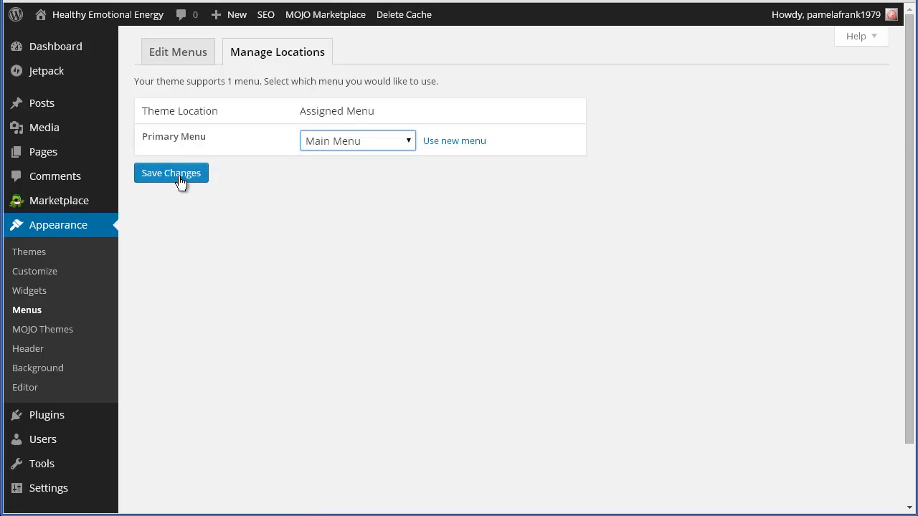
left_click(179, 177)
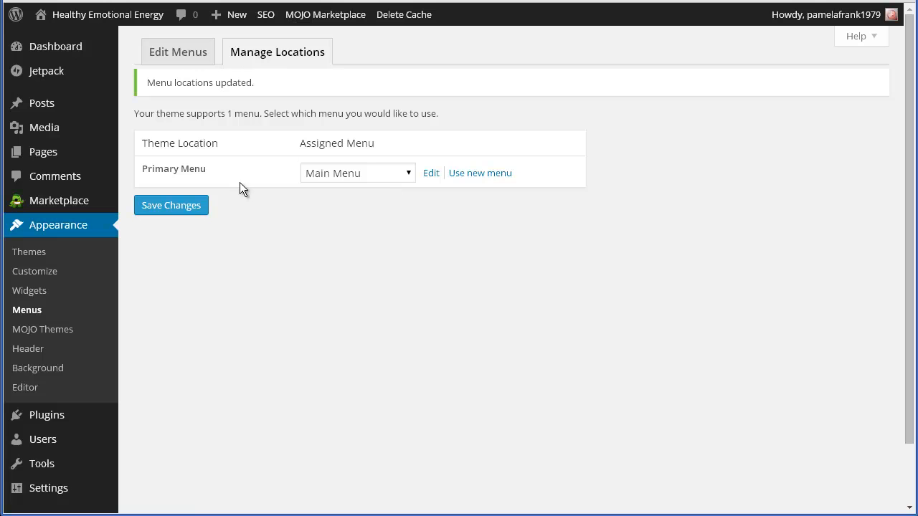
Step: Return to editing Main Menu and remove the Sample Page item from its structure
left_click(182, 55)
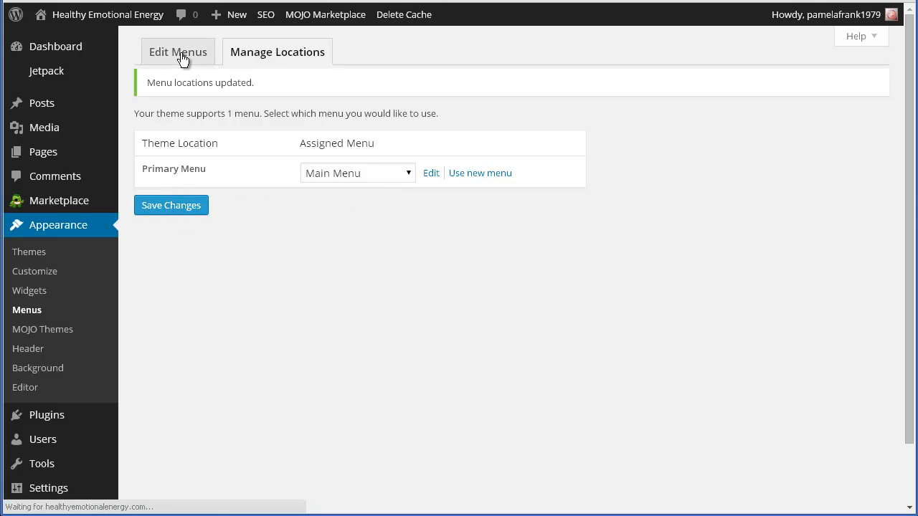
left_click(181, 54)
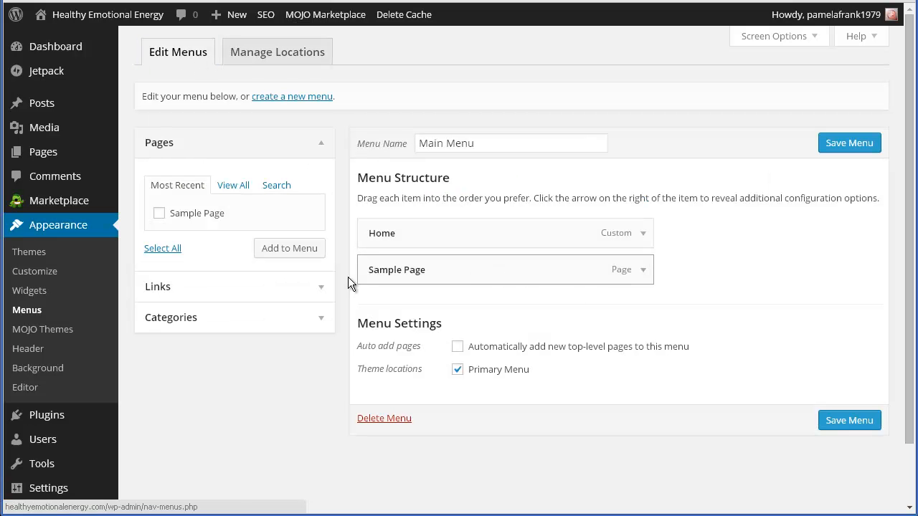
left_click(643, 271)
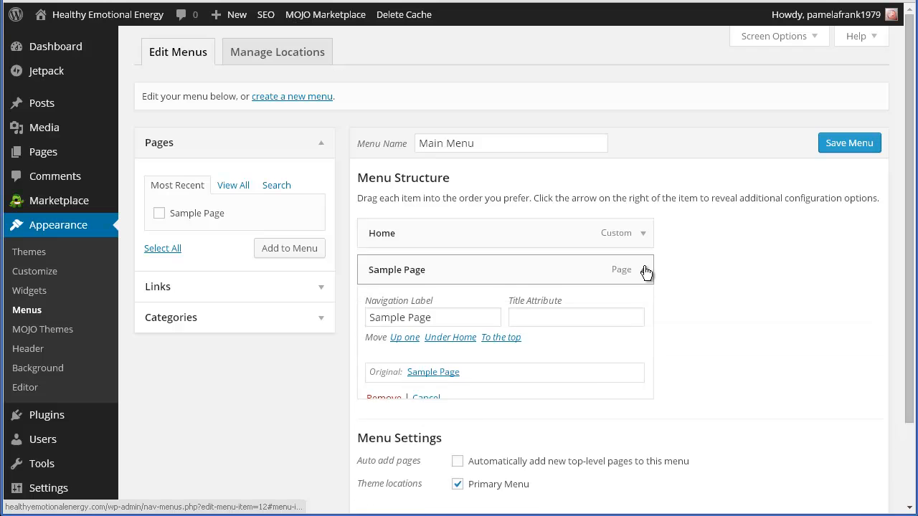
left_click(386, 402)
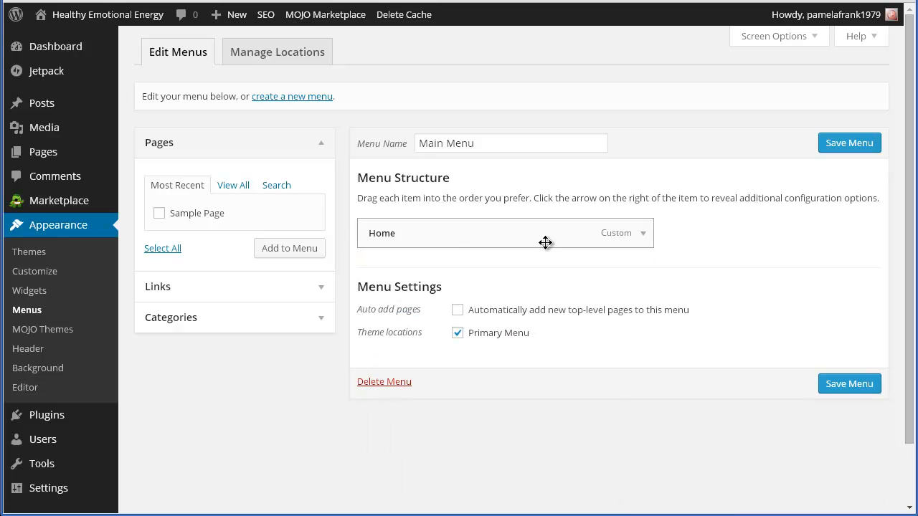
left_click(323, 292)
left_click(265, 225)
type("google.com")
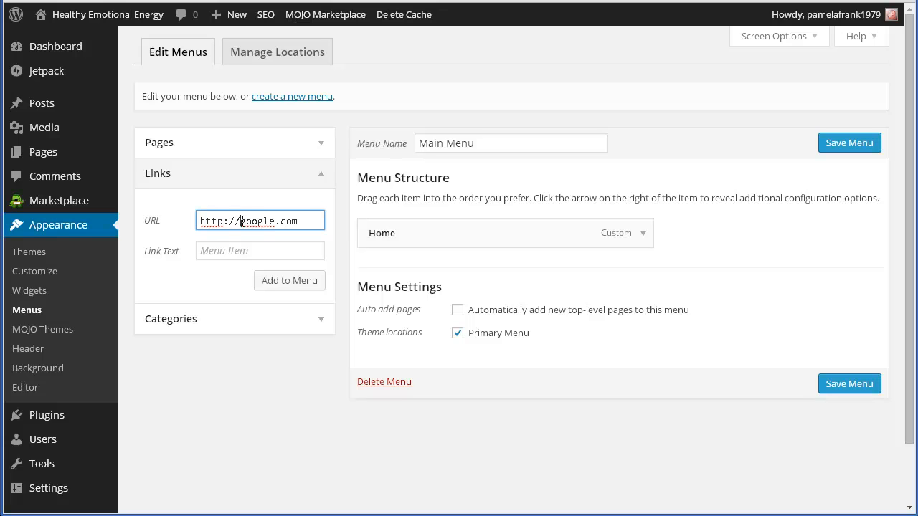
type("www.")
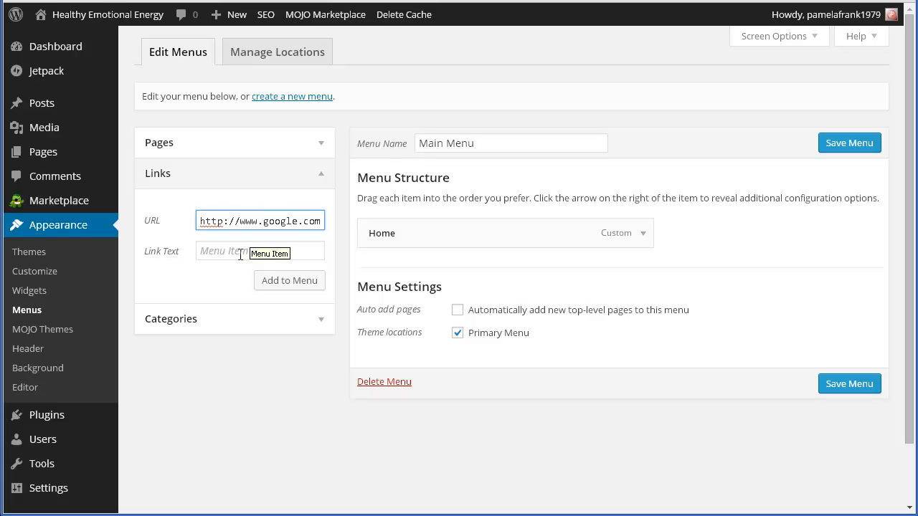
left_click(250, 254)
type("Go ")
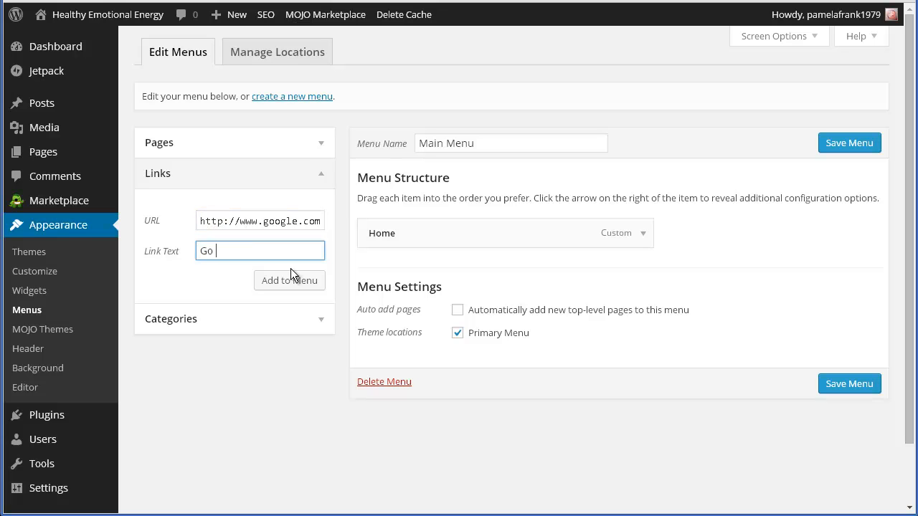
type("To Google")
left_click(288, 287)
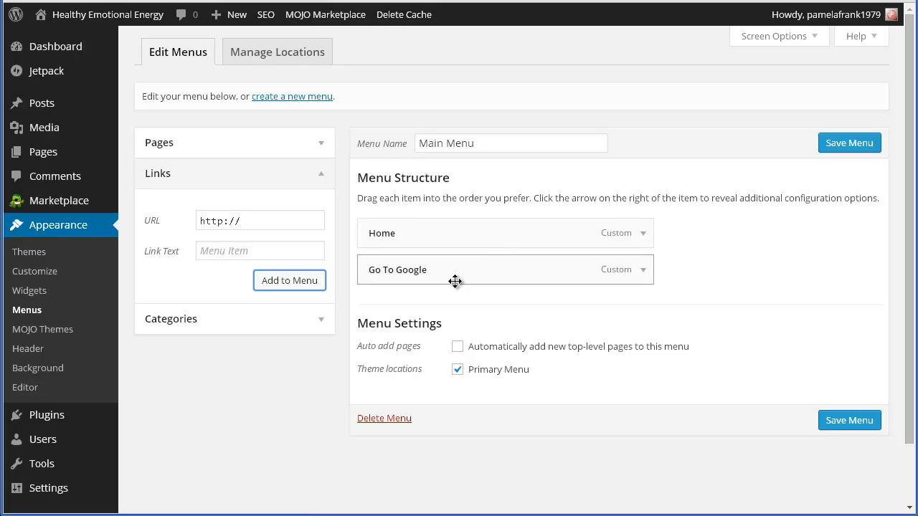
left_click(644, 274)
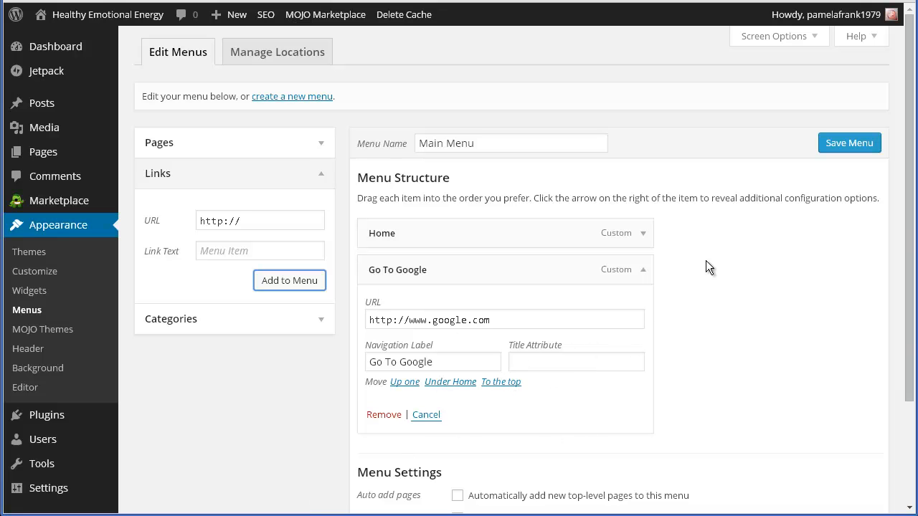
left_click(861, 141)
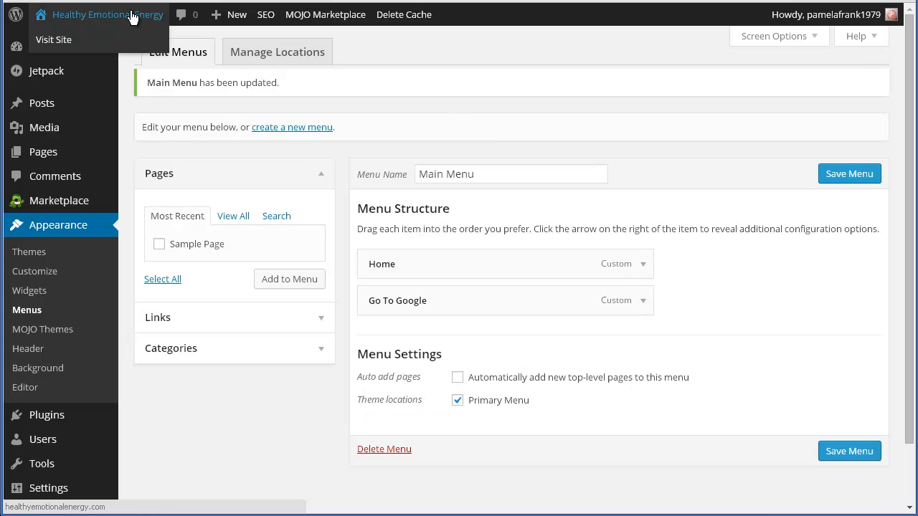
Step: View the live site and test the Go To Google link in its navigation
left_click(126, 16)
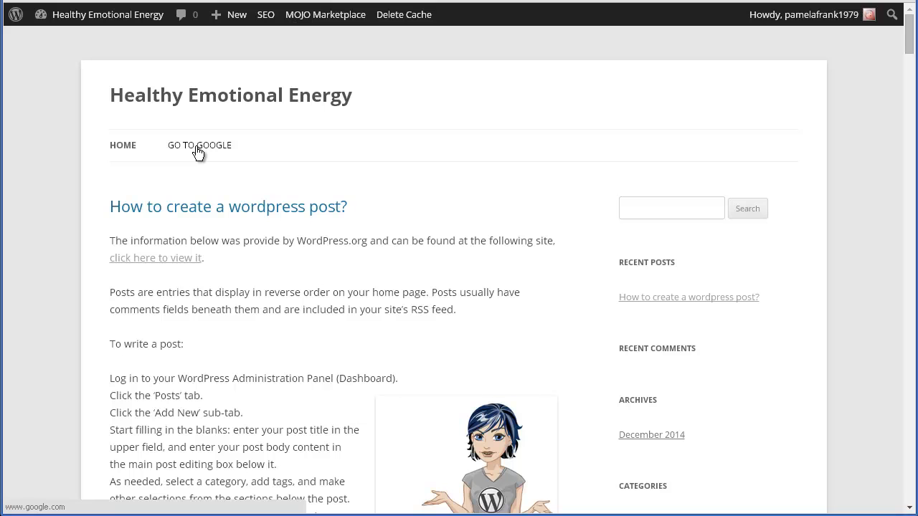
left_click(198, 148)
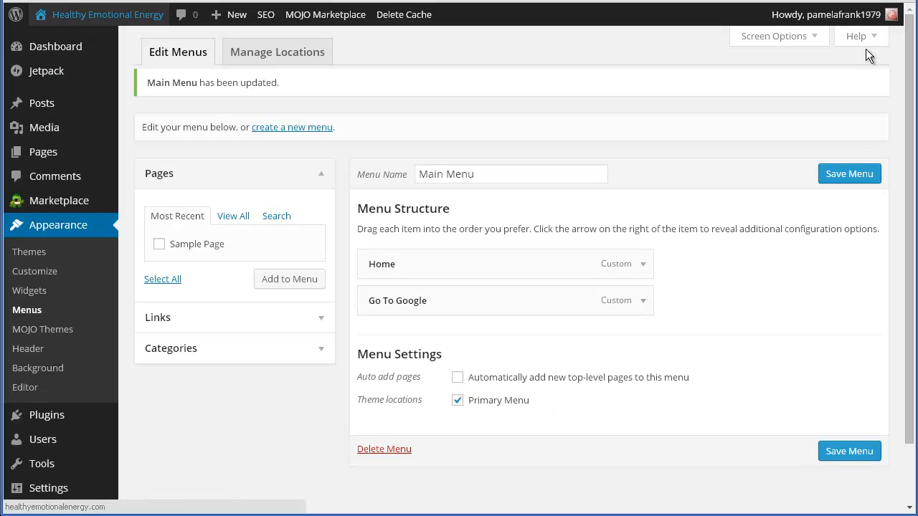
Step: Enable the Link Target advanced menu property in the menu editor's screen options
left_click(814, 37)
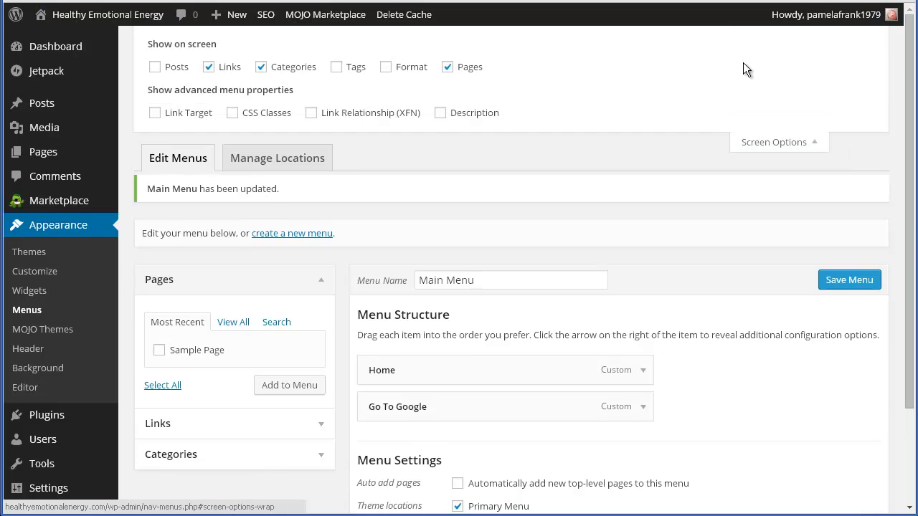
left_click(155, 114)
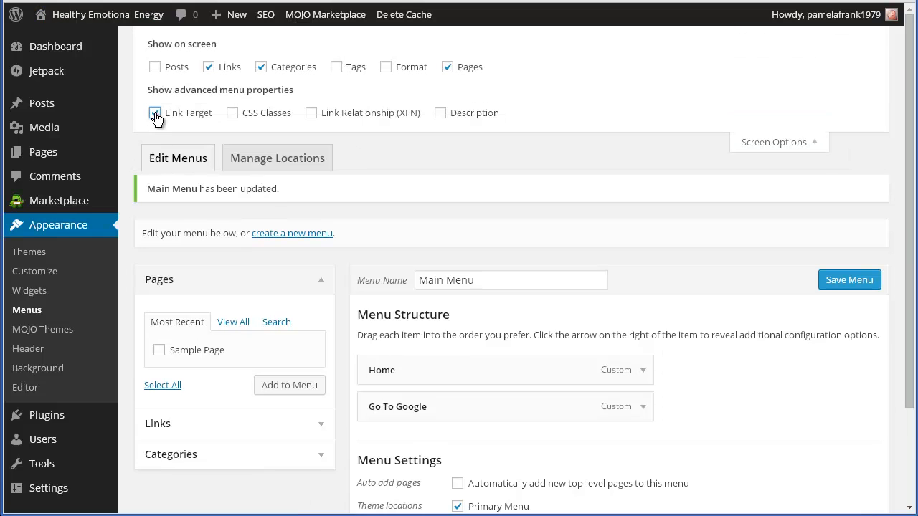
left_click(787, 143)
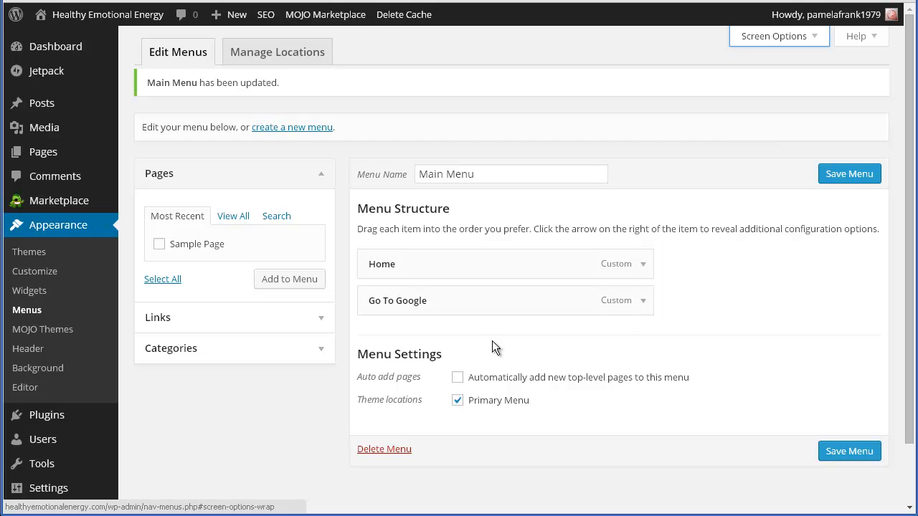
Step: Set the Go To Google menu item to open in a new window/tab and save the menu
left_click(643, 304)
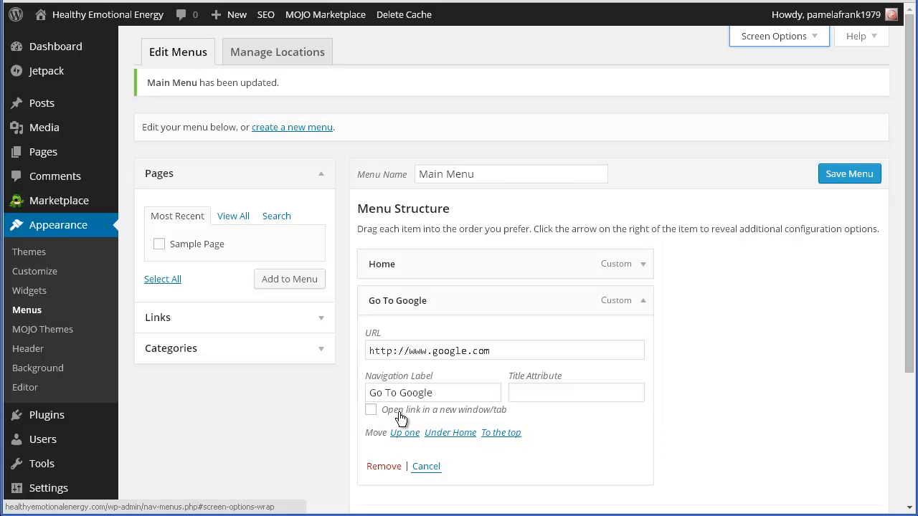
left_click(370, 412)
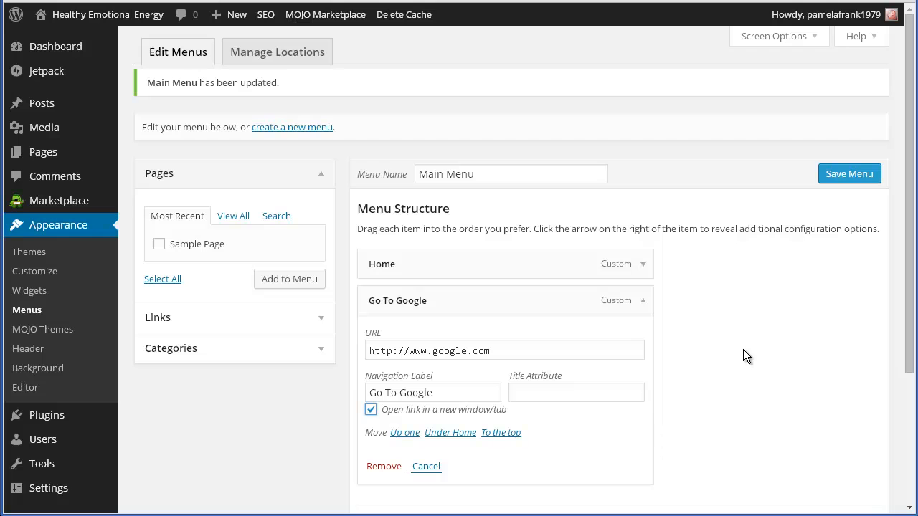
left_click(844, 179)
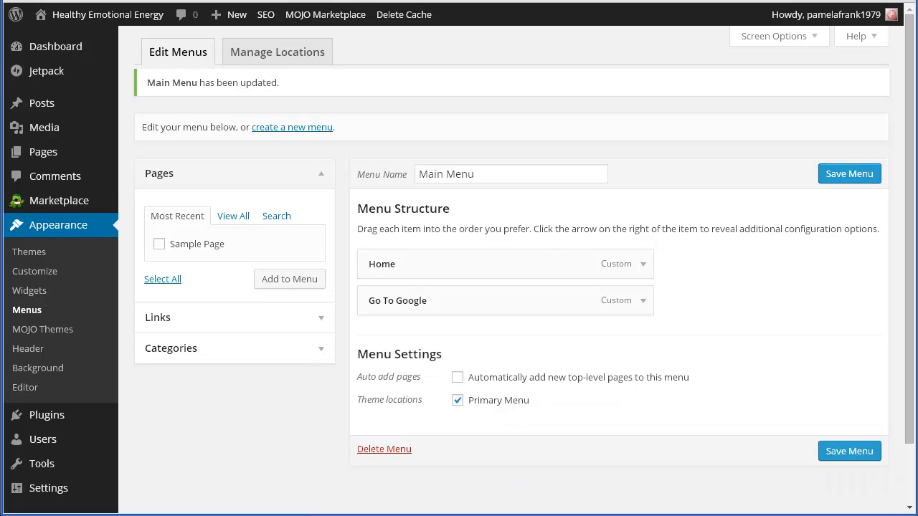
Step: Test on the live site that Go To Google opens separately, and return to the menu editor
left_click(108, 14)
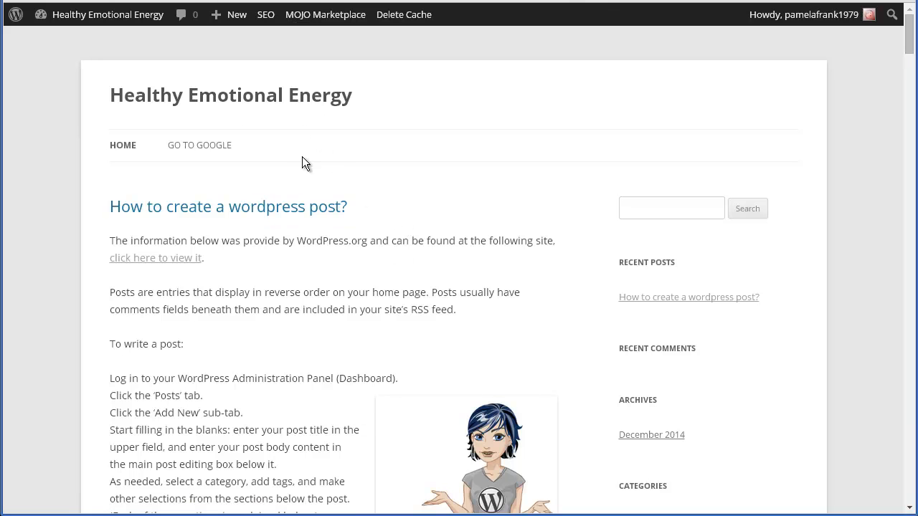
left_click(190, 151)
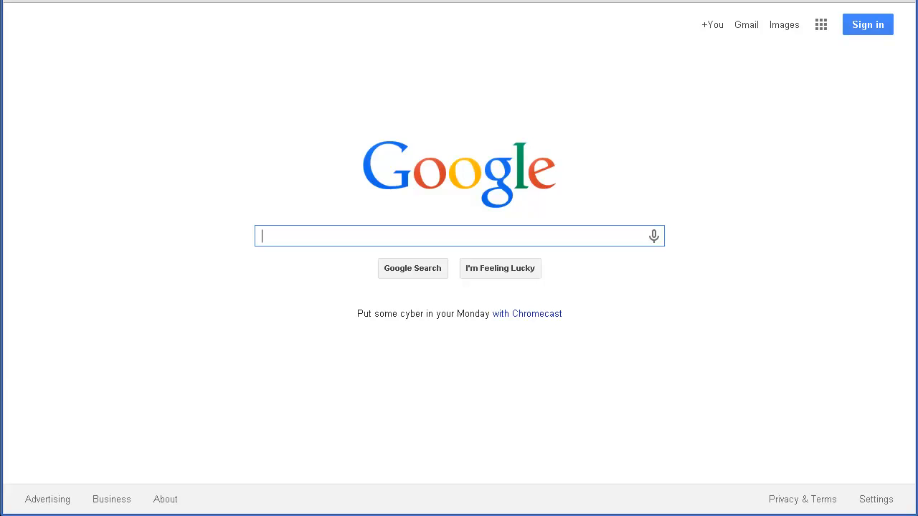
key("ctrl+w")
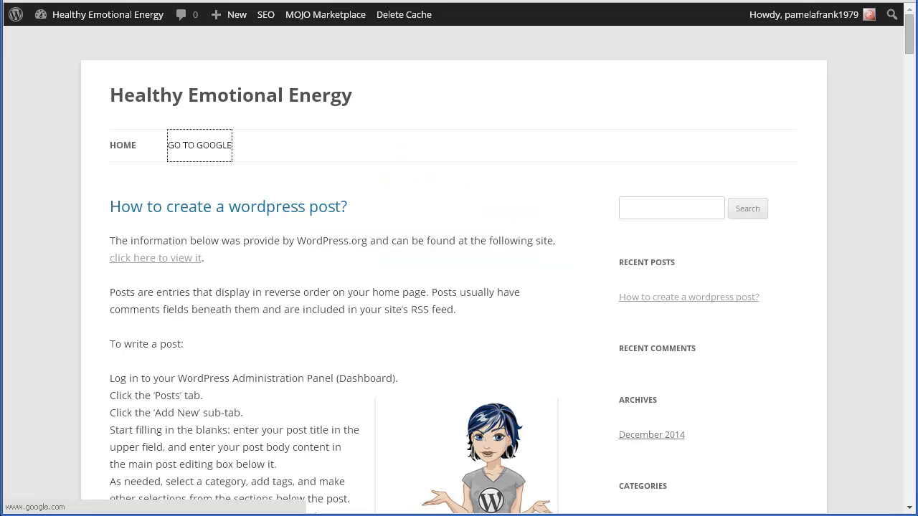
key("ctrl+w")
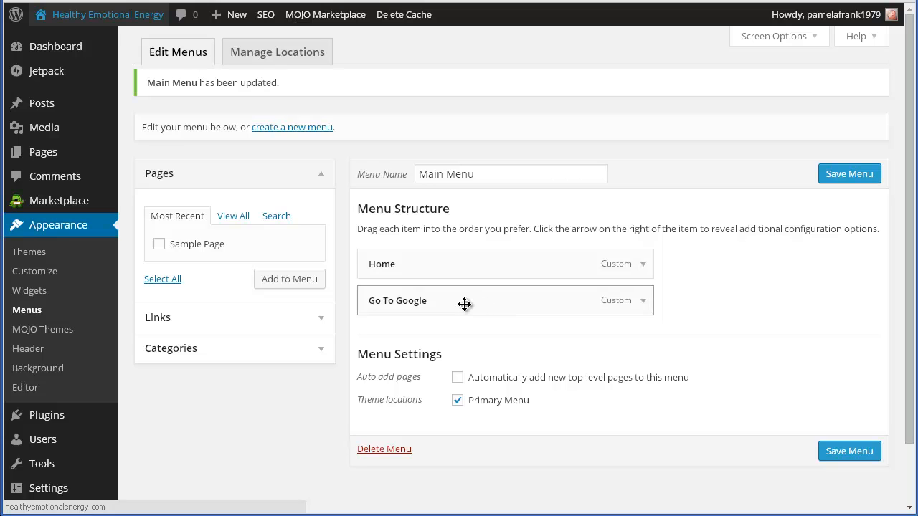
left_click(321, 324)
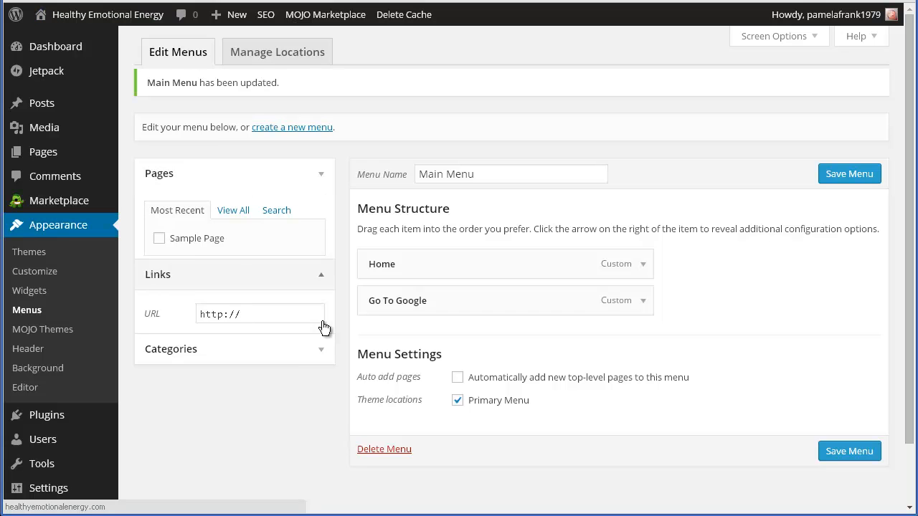
left_click(266, 251)
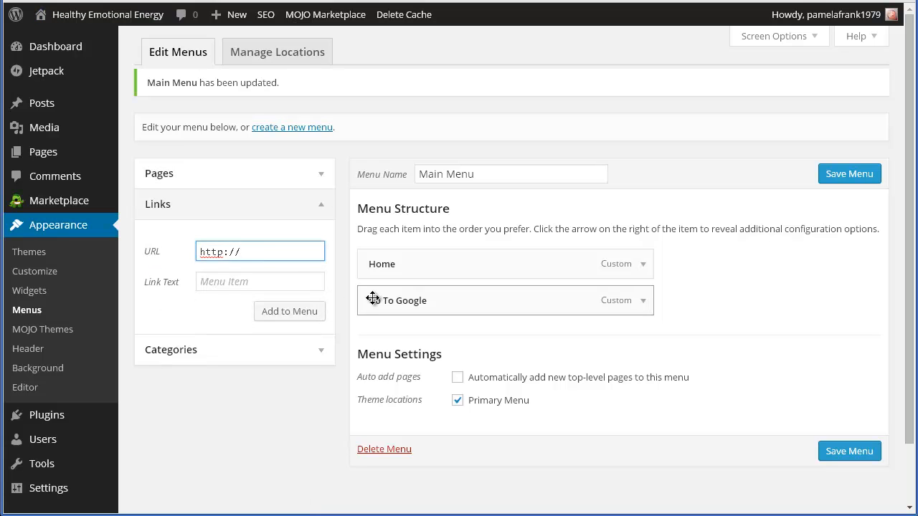
type("ya")
type(".com")
left_click(264, 283)
type("Yahoo")
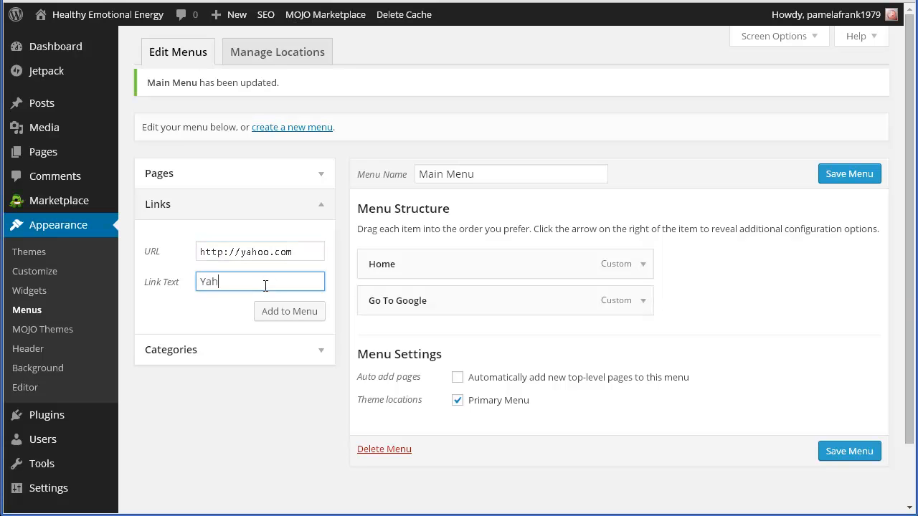
left_click(315, 313)
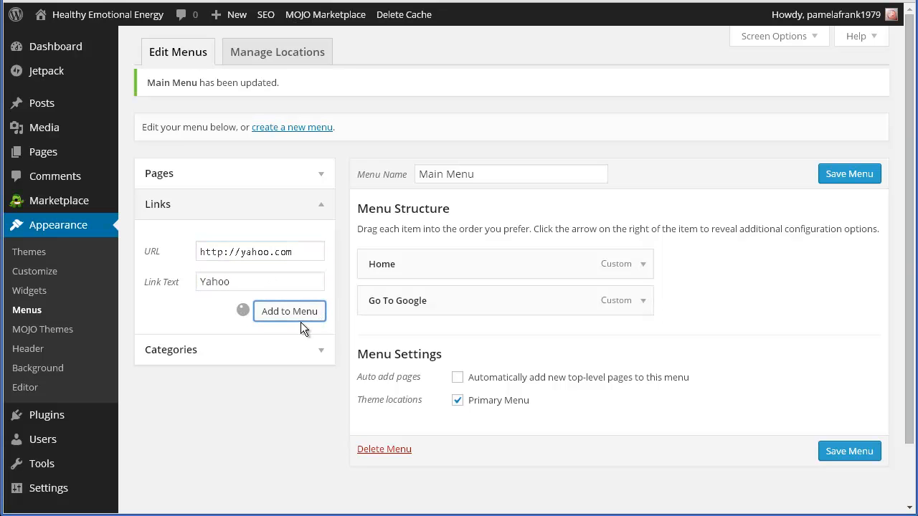
Step: Add a placeholder custom link with the URL # and the link text Search Engines to the menu
left_click_drag(247, 256, 31, 256)
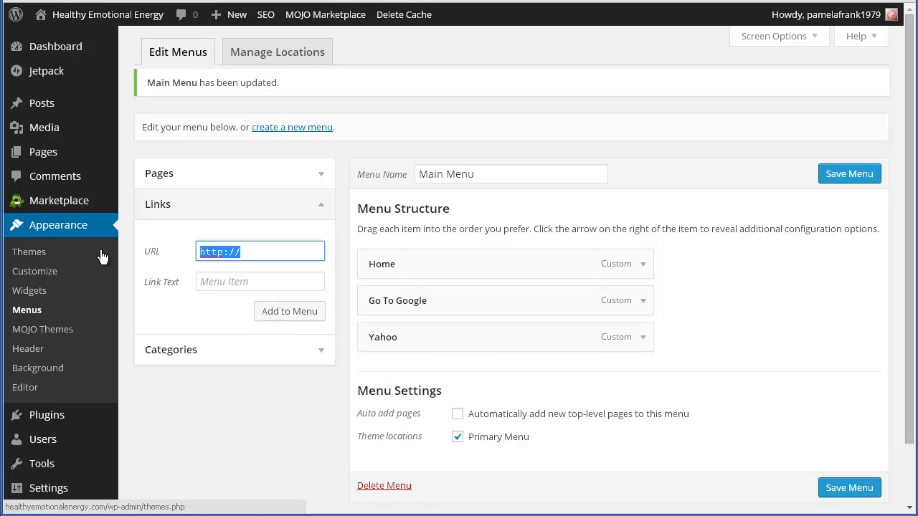
type("#")
left_click(237, 281)
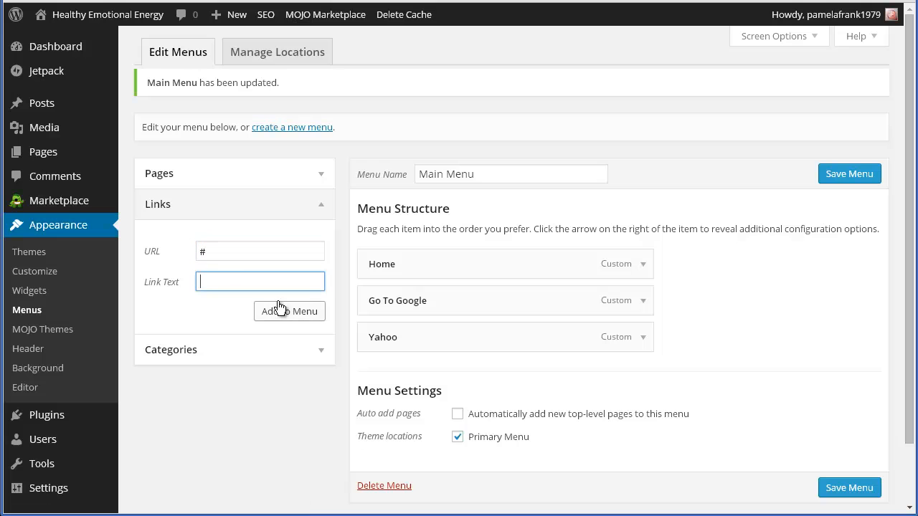
type("Search Engines")
left_click(281, 310)
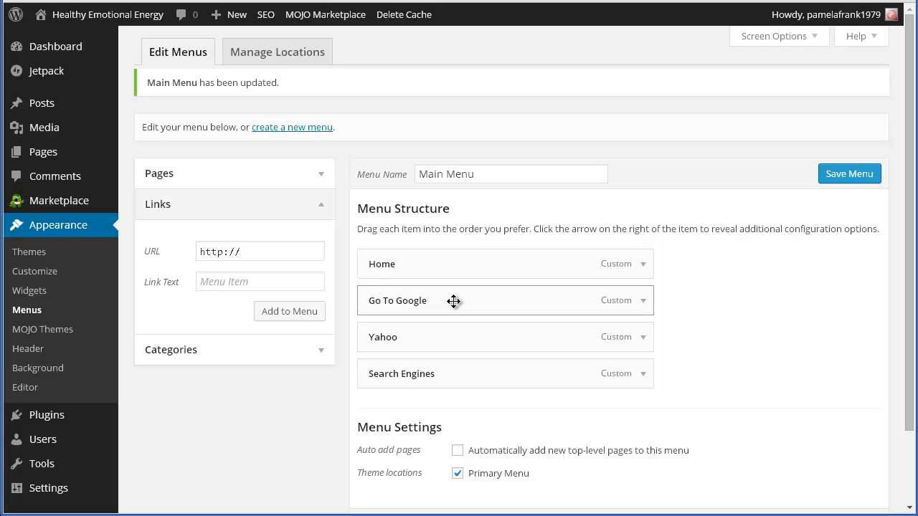
Step: Nest Go To Google under Search Engines and Yahoo under Go To Google, and save the menu
left_click_drag(454, 301, 483, 380)
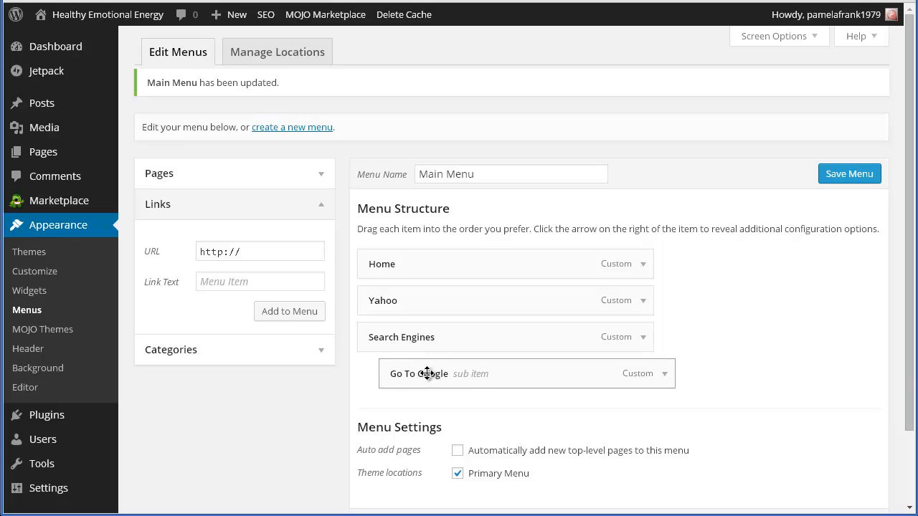
left_click_drag(434, 299, 490, 377)
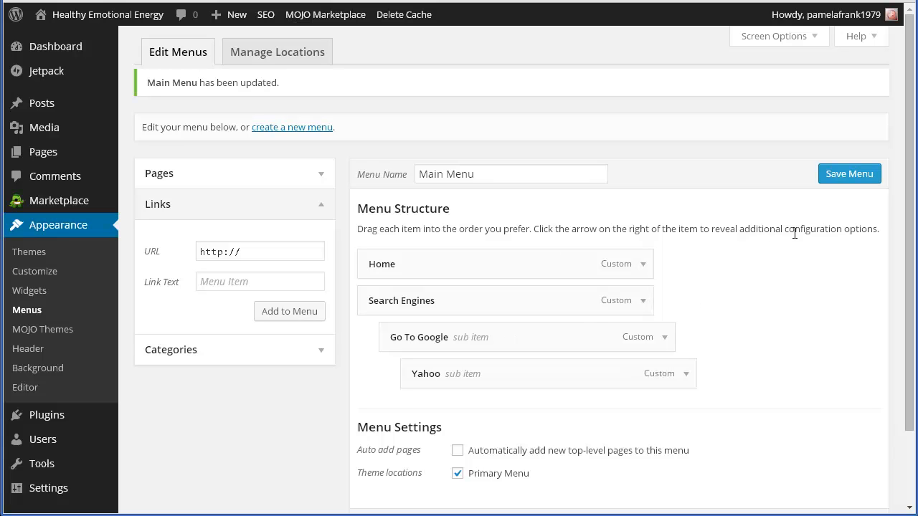
left_click(849, 174)
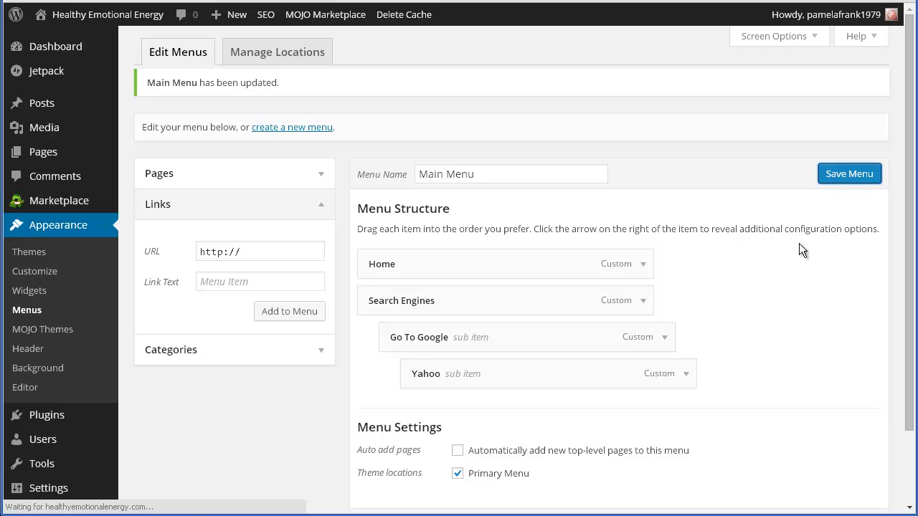
Step: Reload the live site and examine the nested submenus under Search Engines
left_click(172, 1)
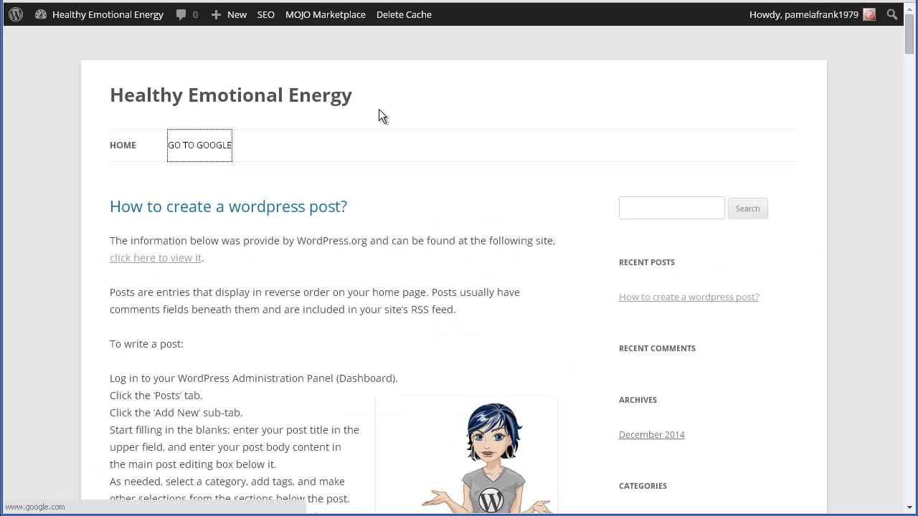
key("F5")
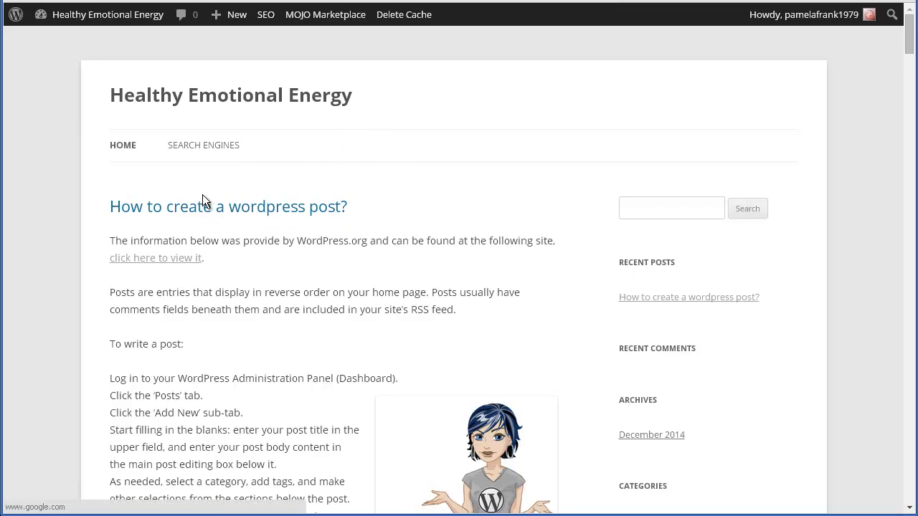
mouse_move(205, 147)
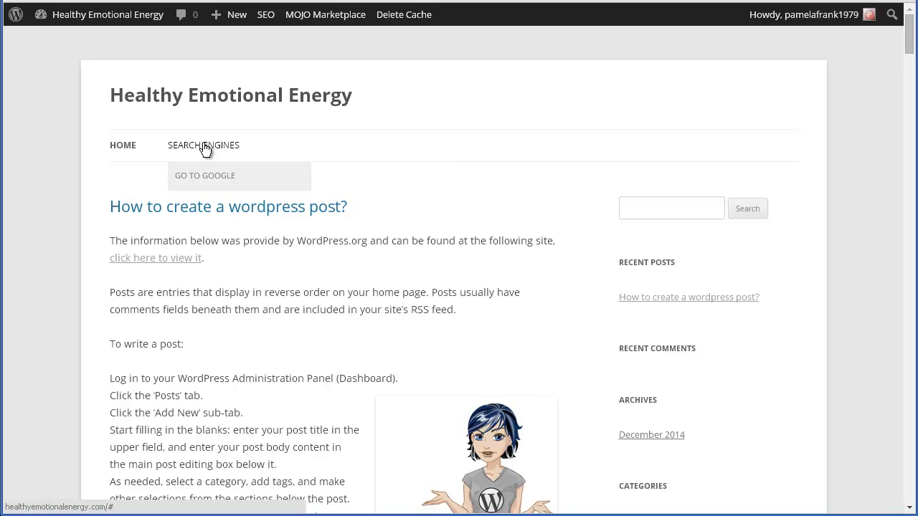
mouse_move(206, 186)
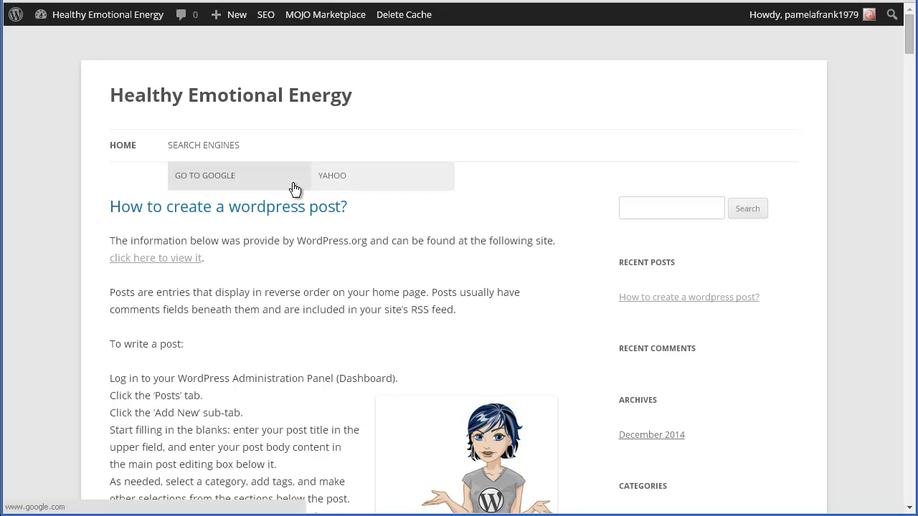
Step: Return to the menu editor, move Yahoo out to the same sub-item level as Go To Google, and save the menu
key("ctrl+shift+Tab")
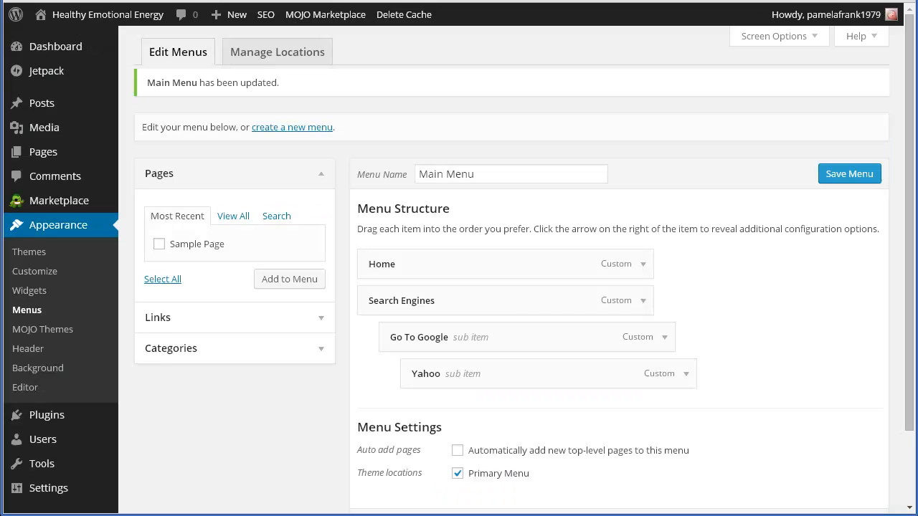
left_click_drag(488, 371, 473, 373)
left_click(860, 177)
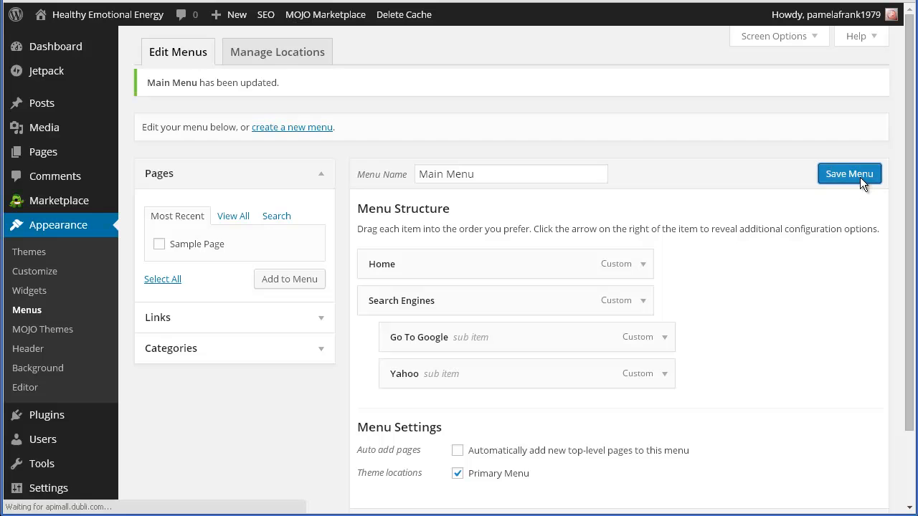
Step: Test the Yahoo link in the live site's Search Engines dropdown and go back to the site
key("ctrl+Tab")
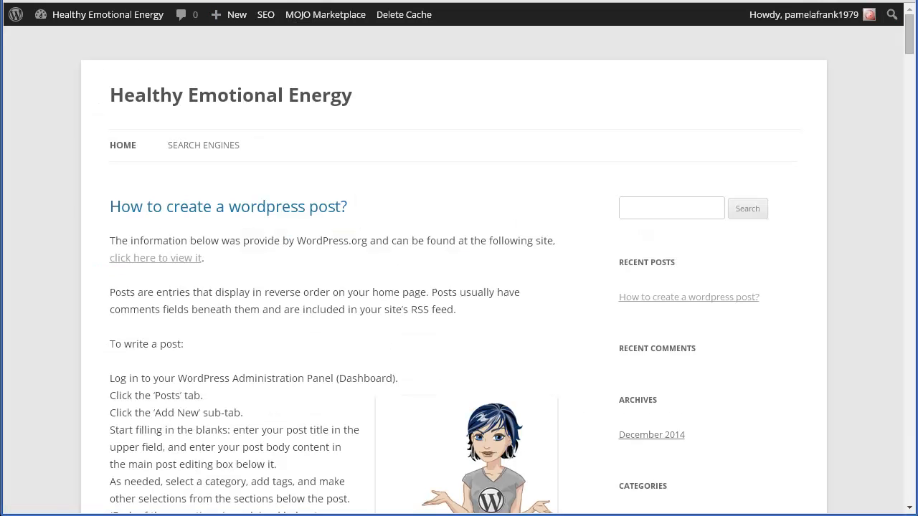
left_click(321, 93)
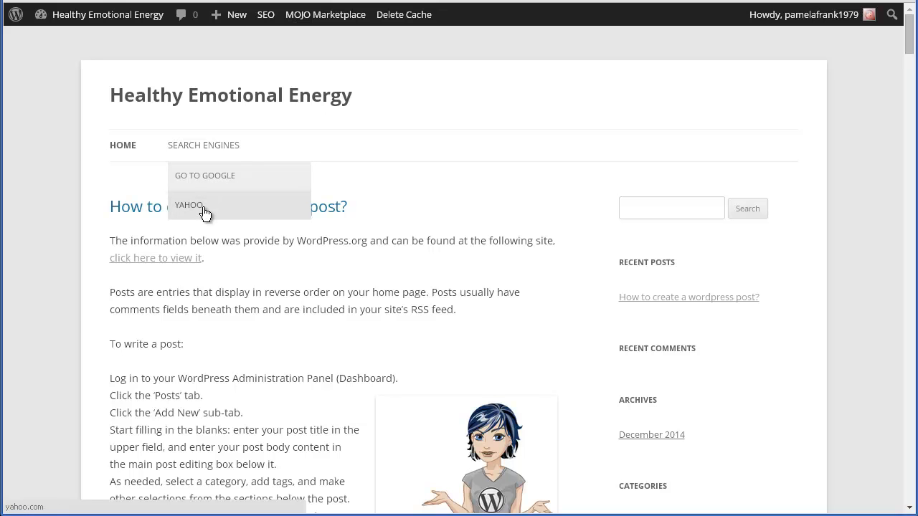
left_click(204, 209)
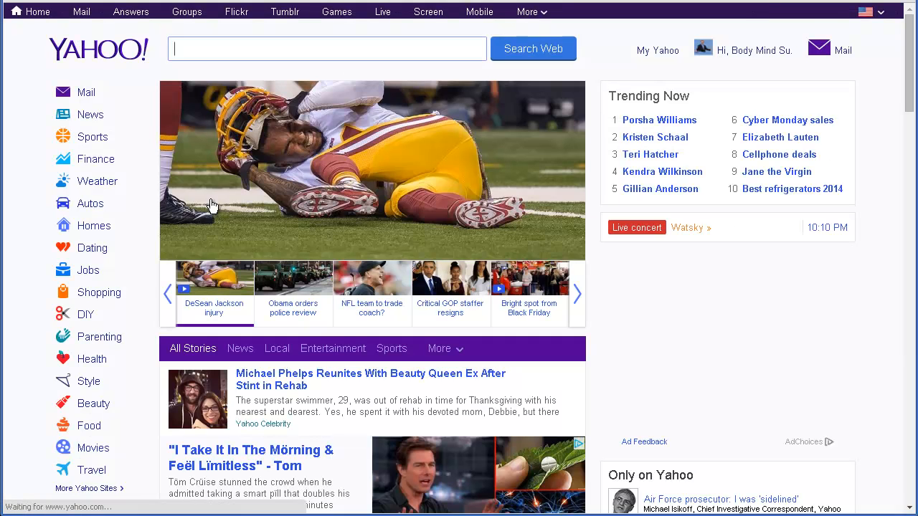
left_click(12, 1)
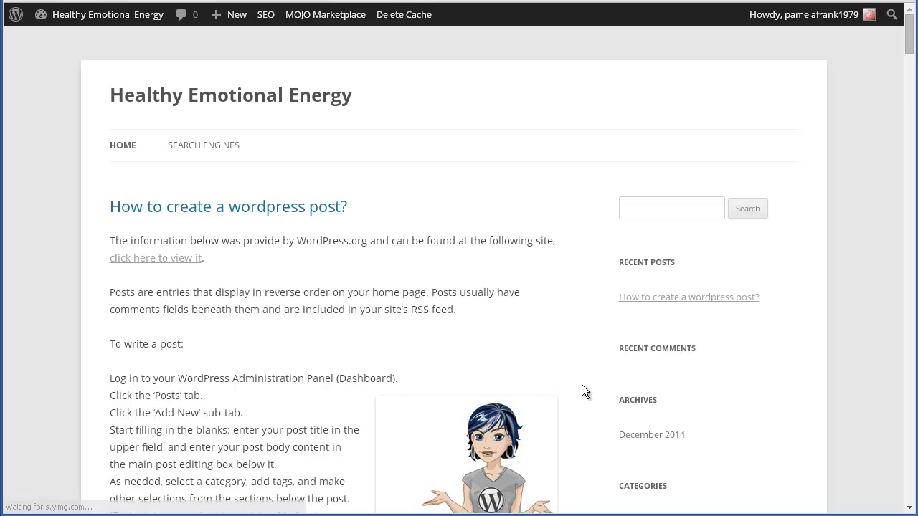